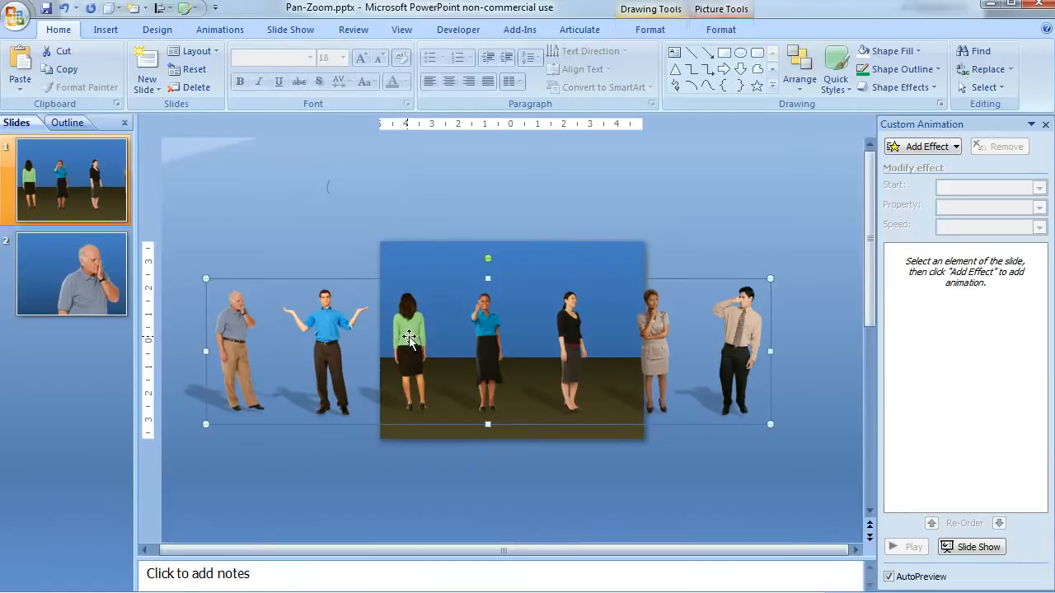
Step: Examine the individual figures in the grouped people picture and the separate sky and floor background shapes on slide 1
click(336, 323)
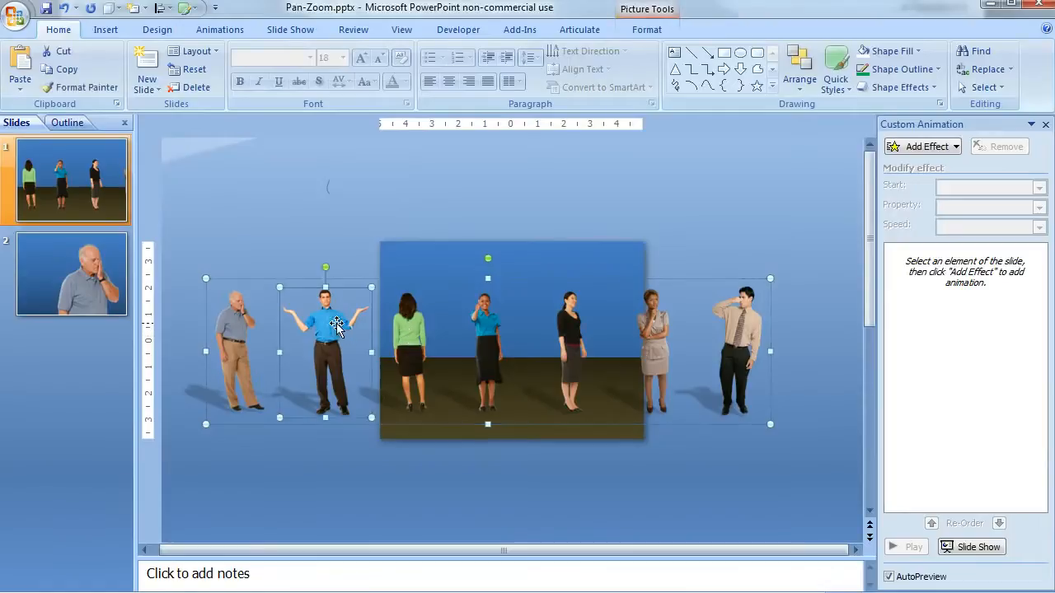
click(415, 323)
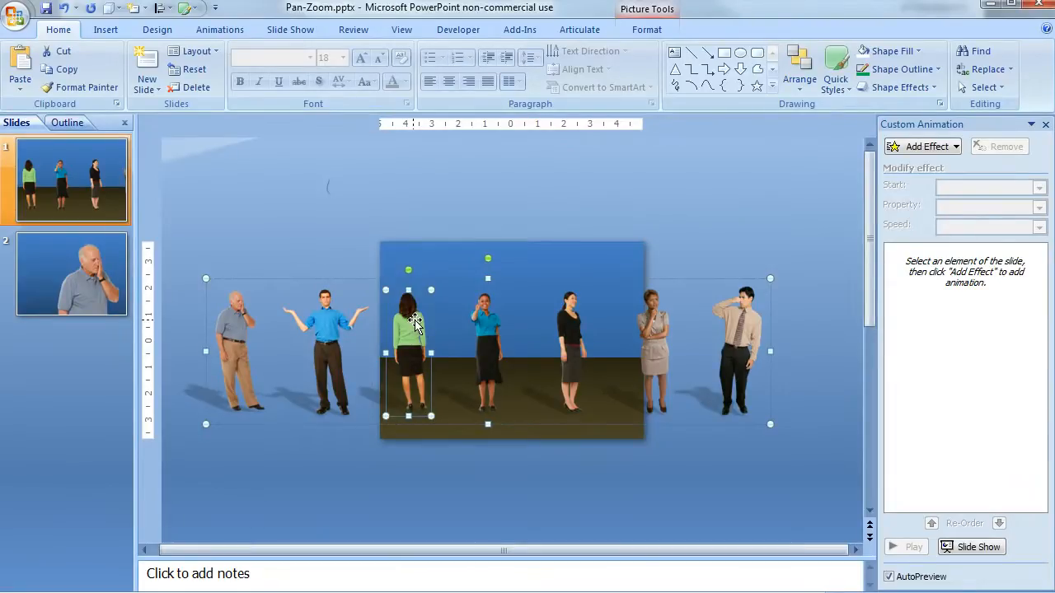
click(441, 257)
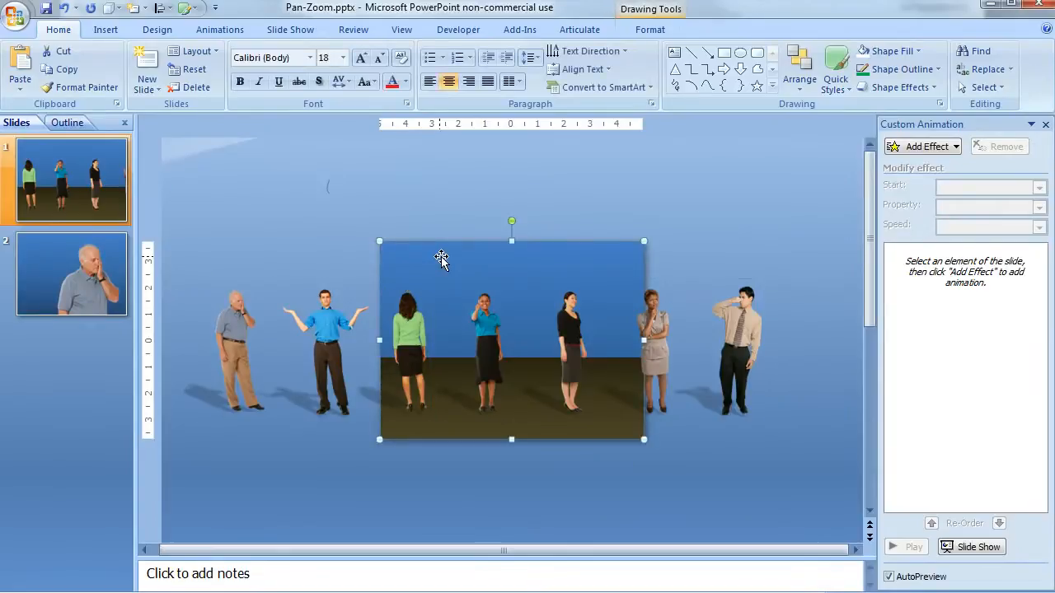
click(445, 421)
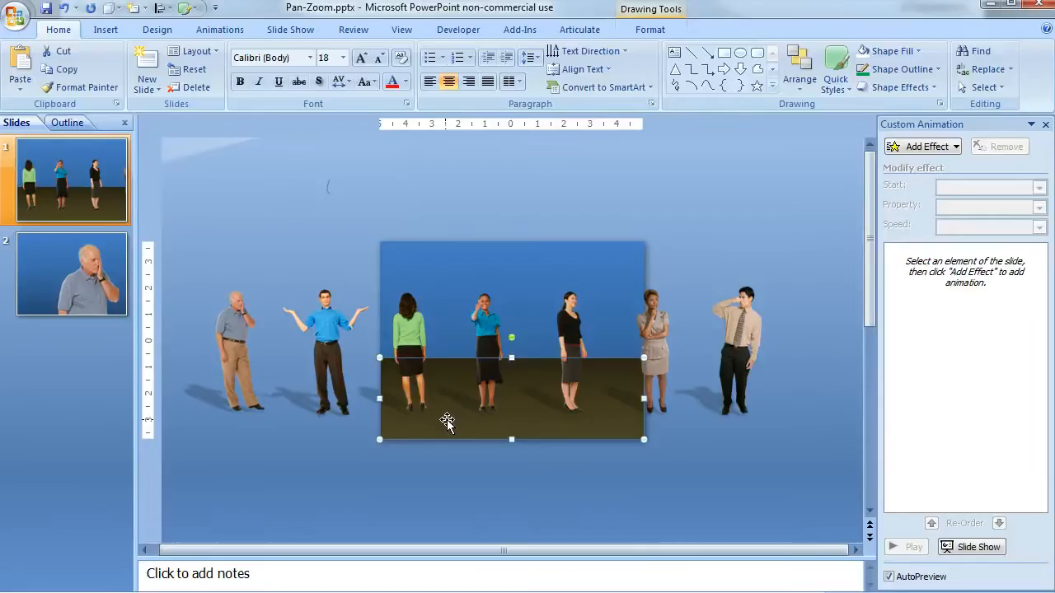
Step: Shift the group of people right until only the two leftmost men stand on slide 1, and duplicate the slide
click(249, 323)
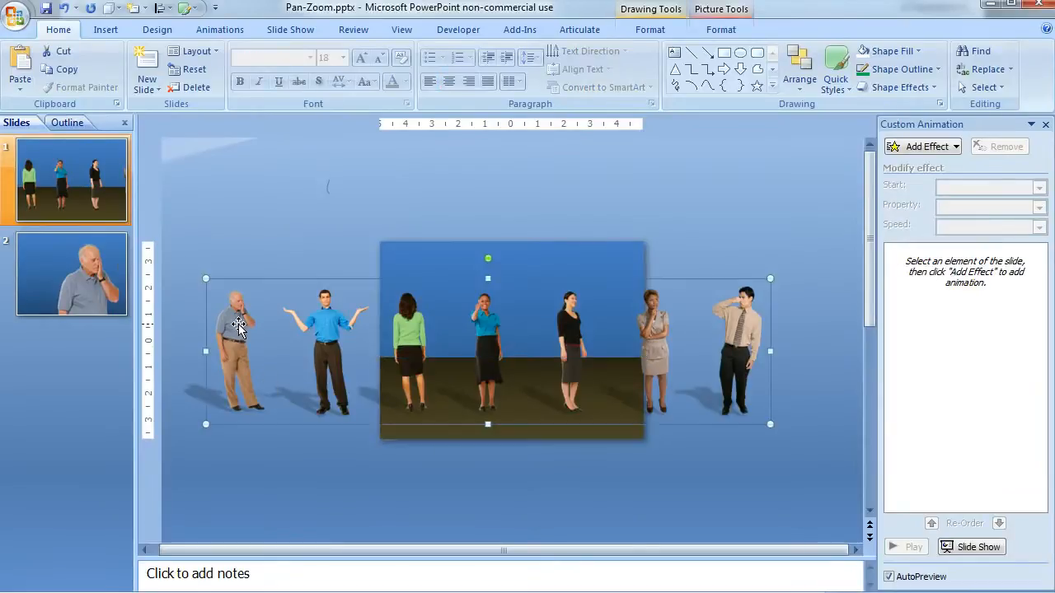
drag(238, 325, 510, 330)
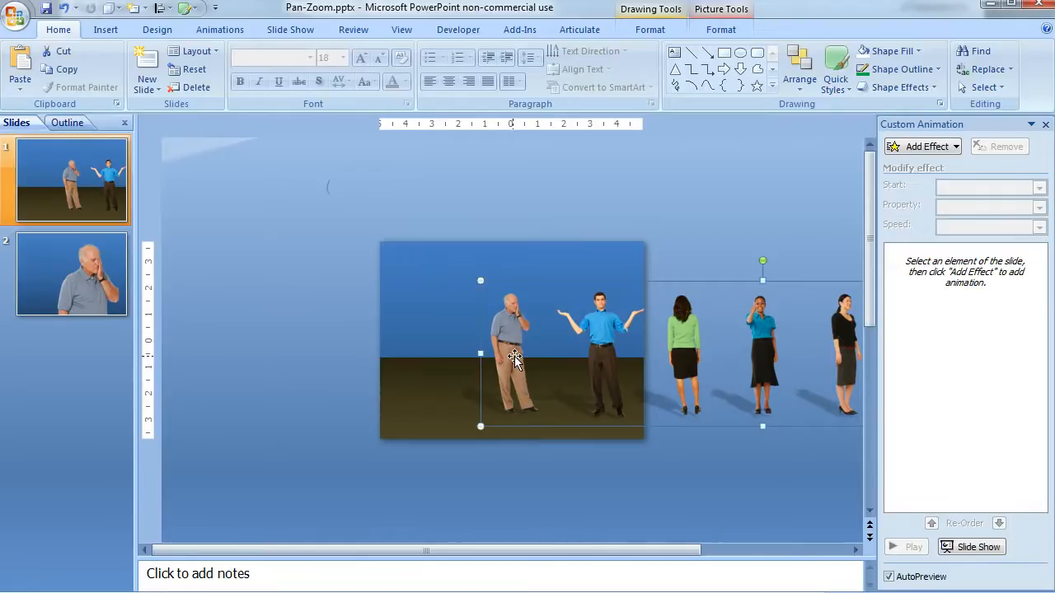
right_click(87, 165)
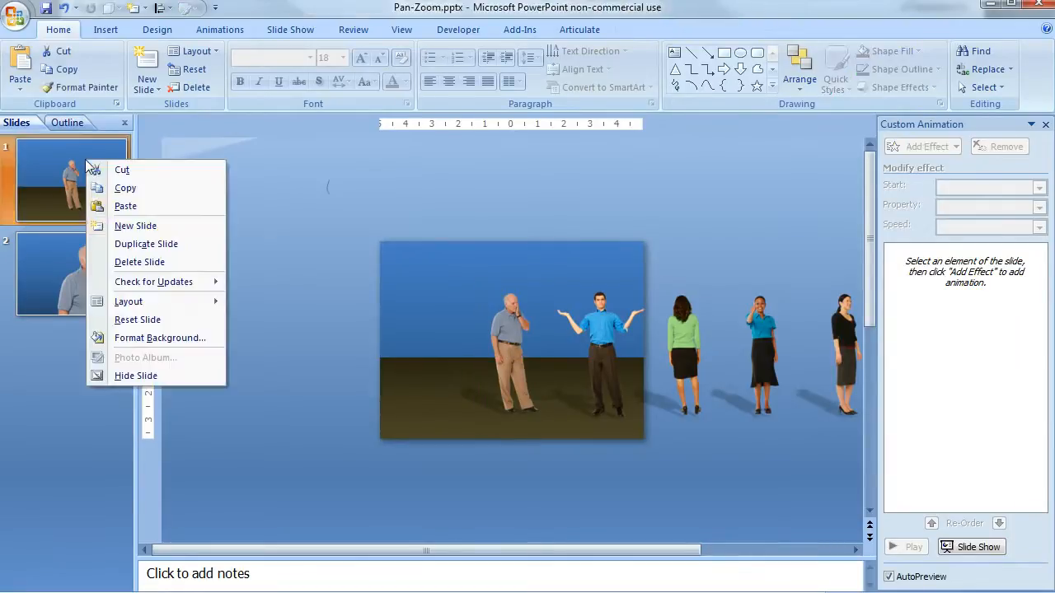
click(168, 244)
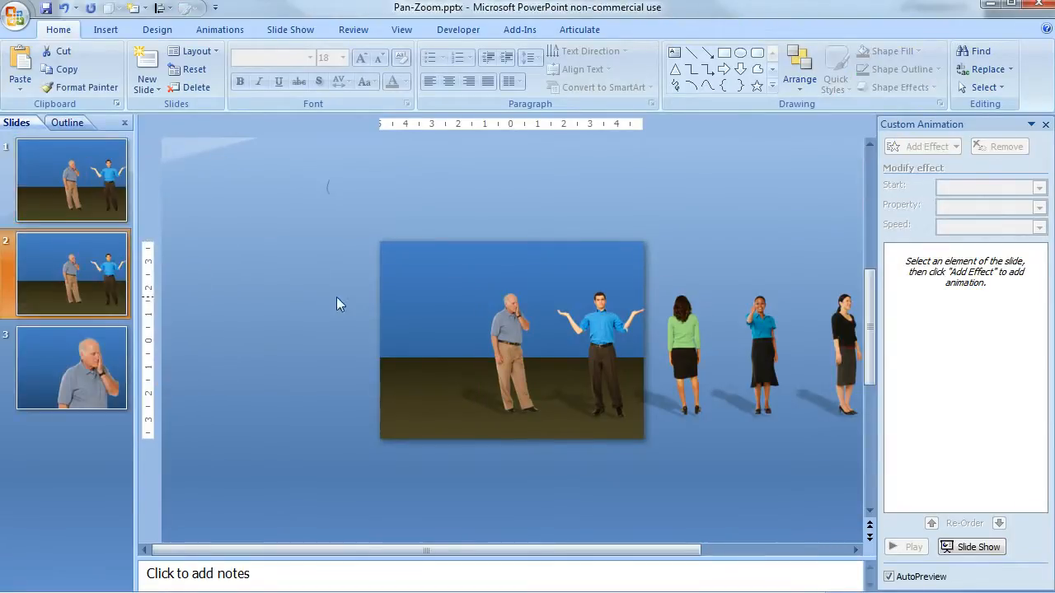
Step: Add a Left motion path to the group of people on slide 1 and reverse the path direction
click(77, 162)
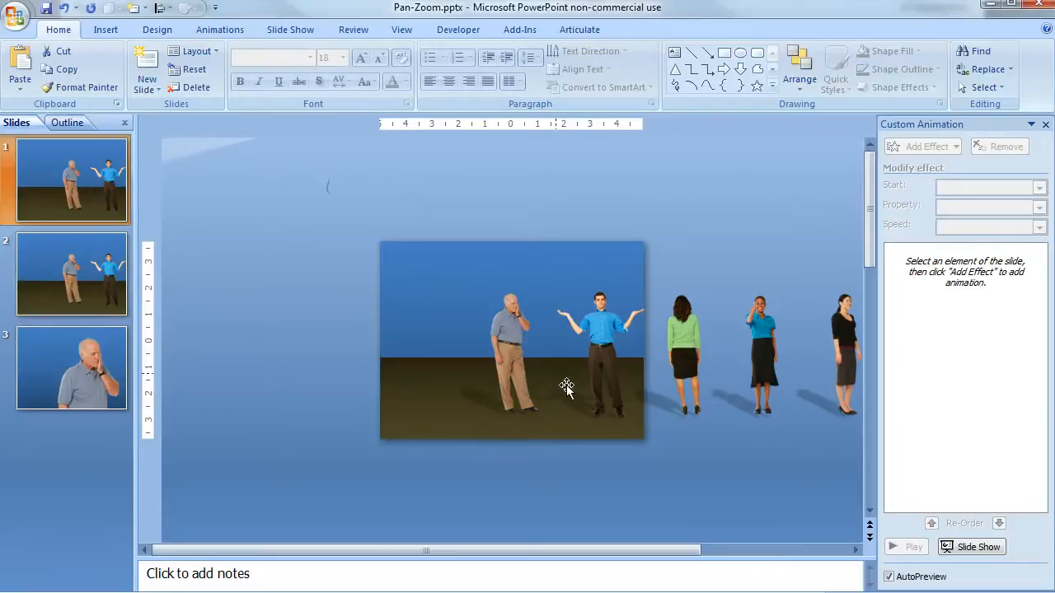
click(525, 352)
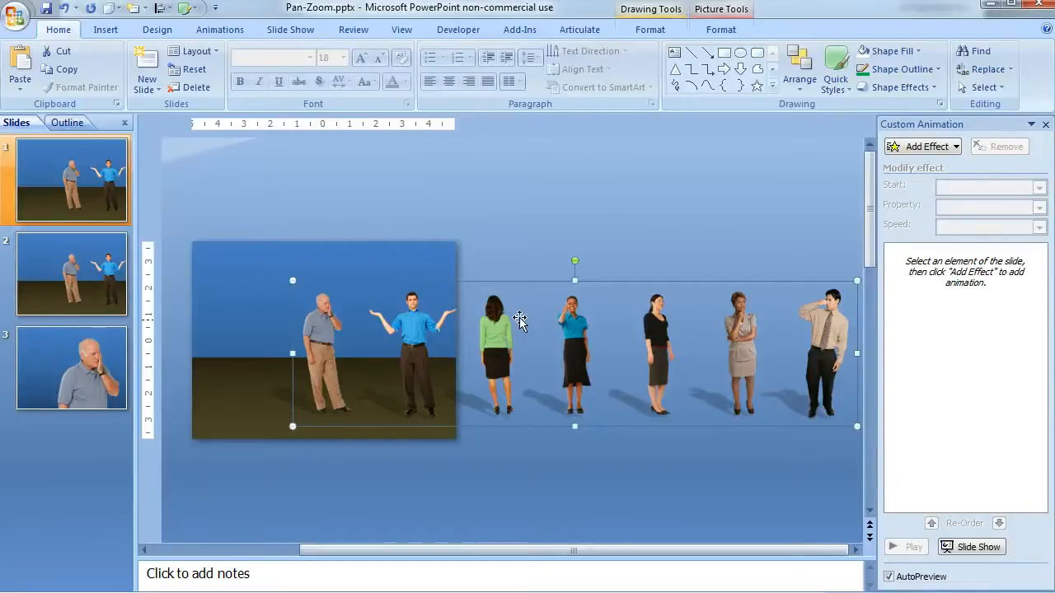
click(951, 154)
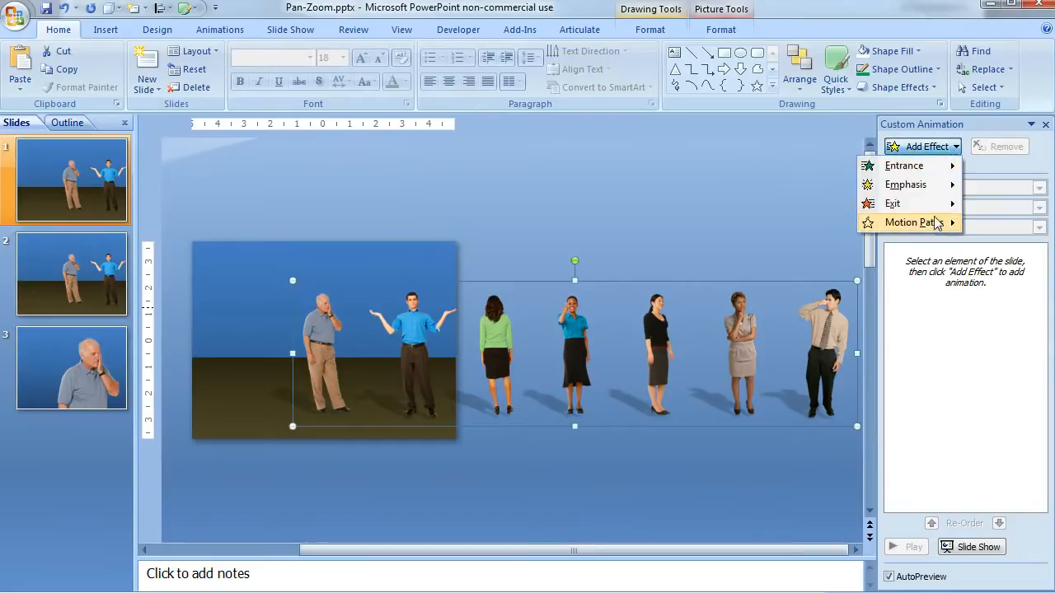
mouse_move(945, 227)
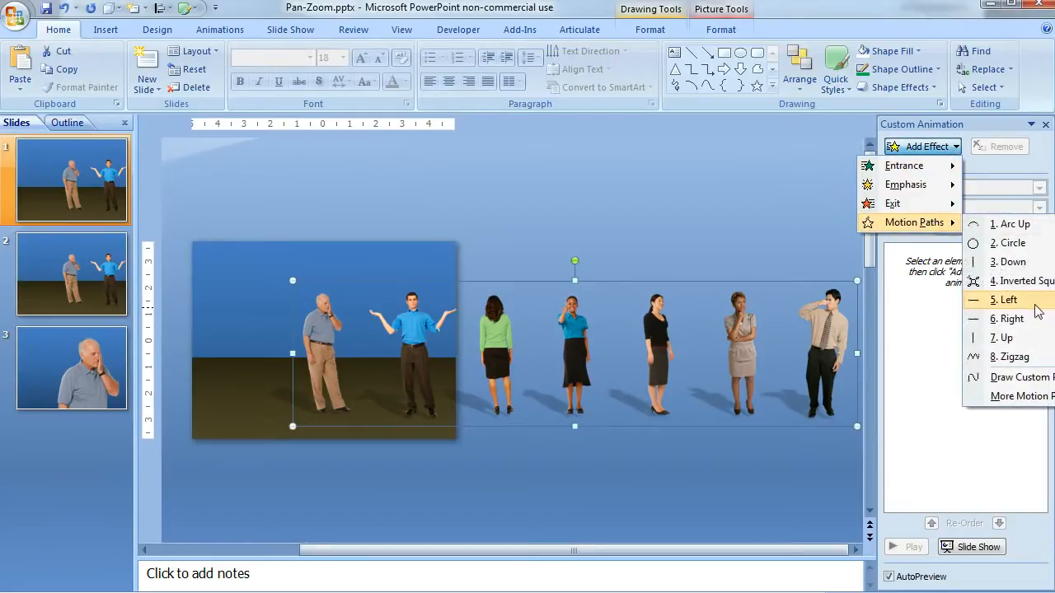
click(1004, 300)
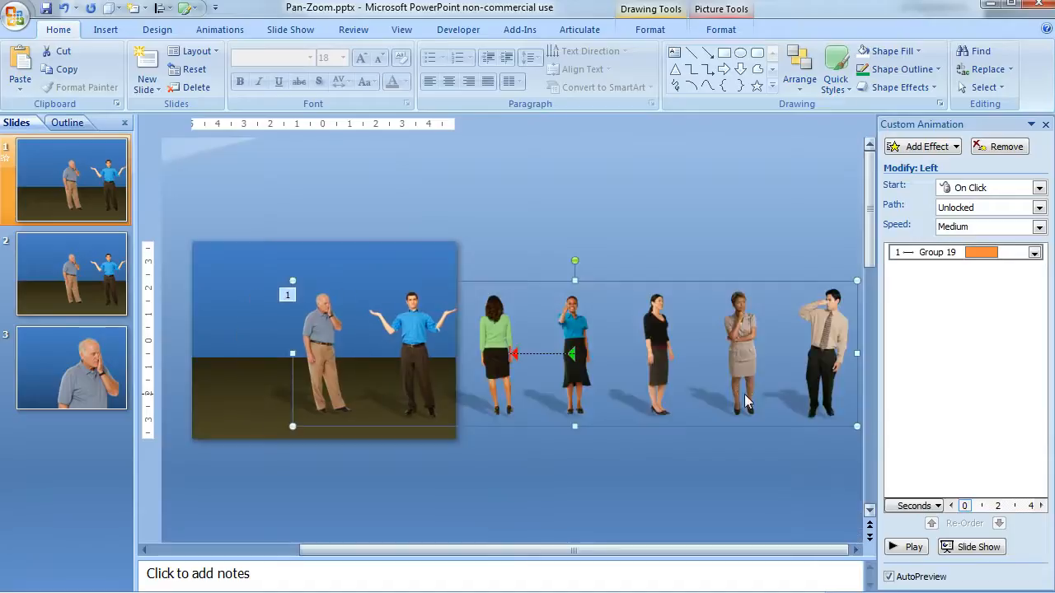
right_click(540, 354)
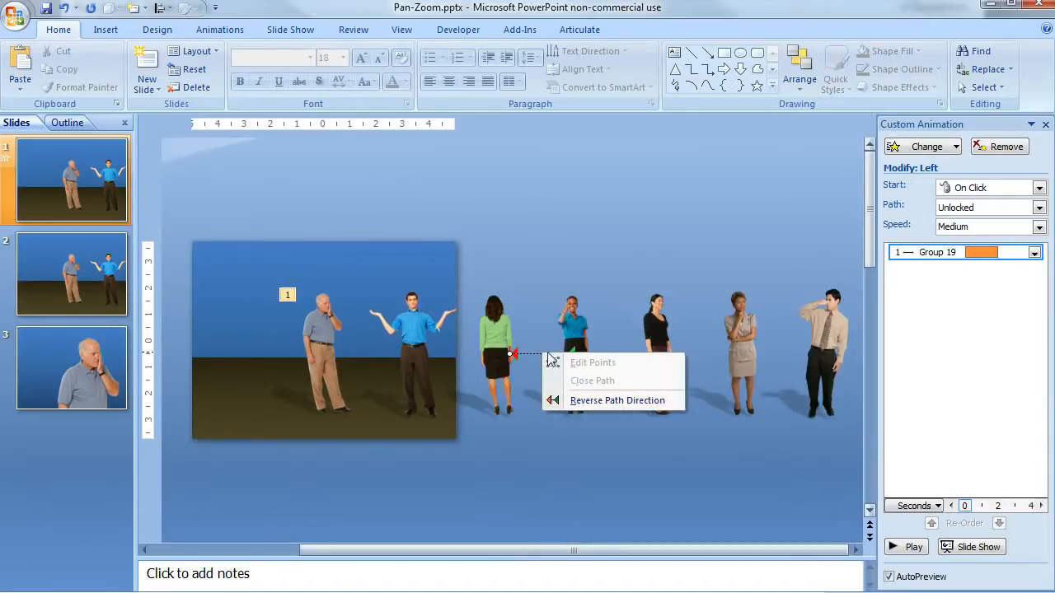
click(616, 404)
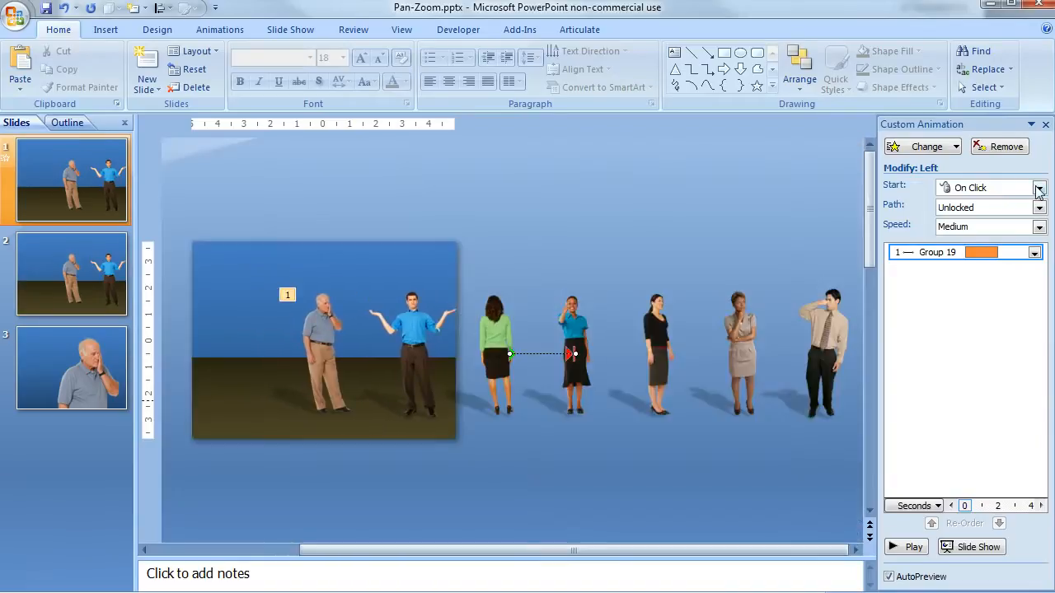
Step: Set the motion path to start With Previous and extend its starting point leftward past the slide's left edge
click(1039, 188)
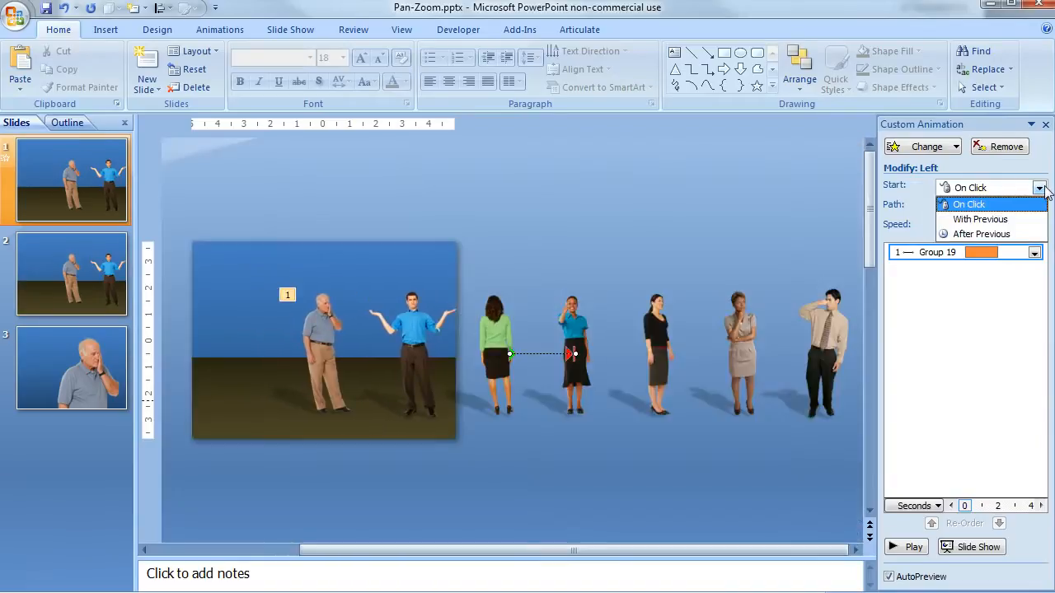
click(1013, 220)
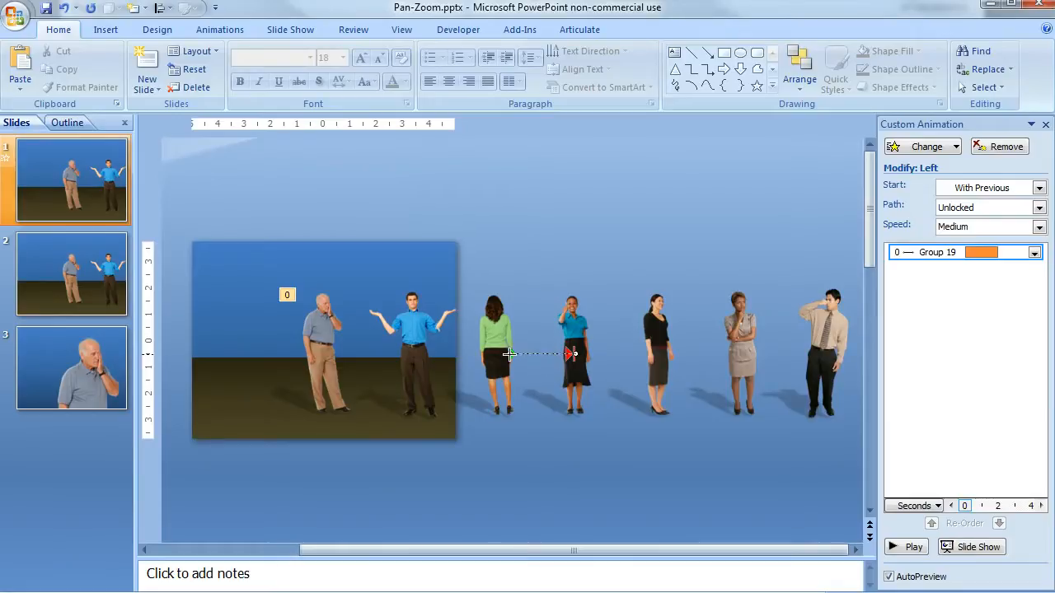
drag(510, 354, 250, 358)
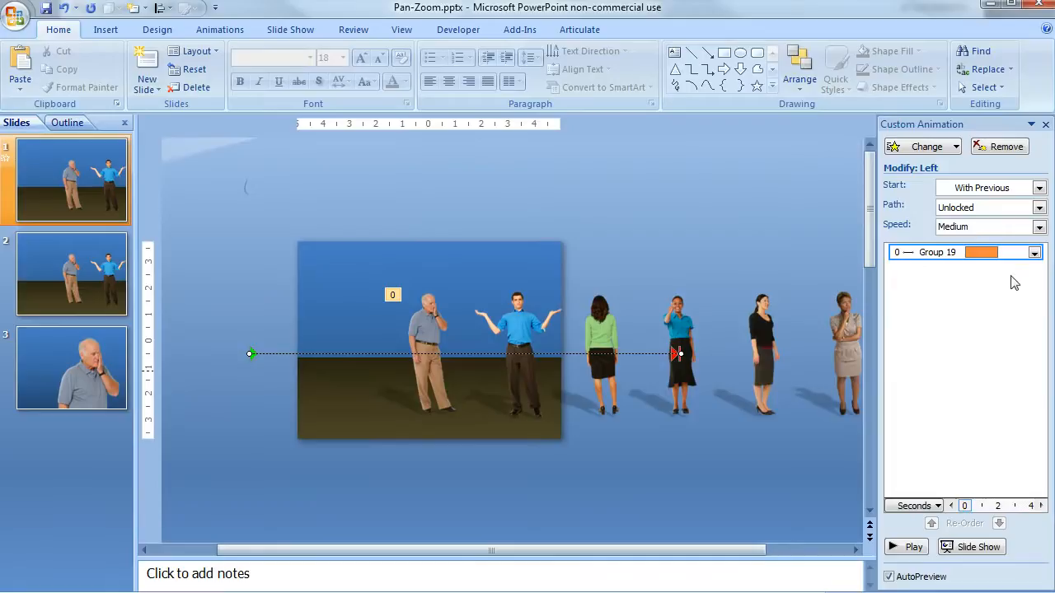
Step: Set the speed of the group's motion path animation to 6 seconds
click(1035, 253)
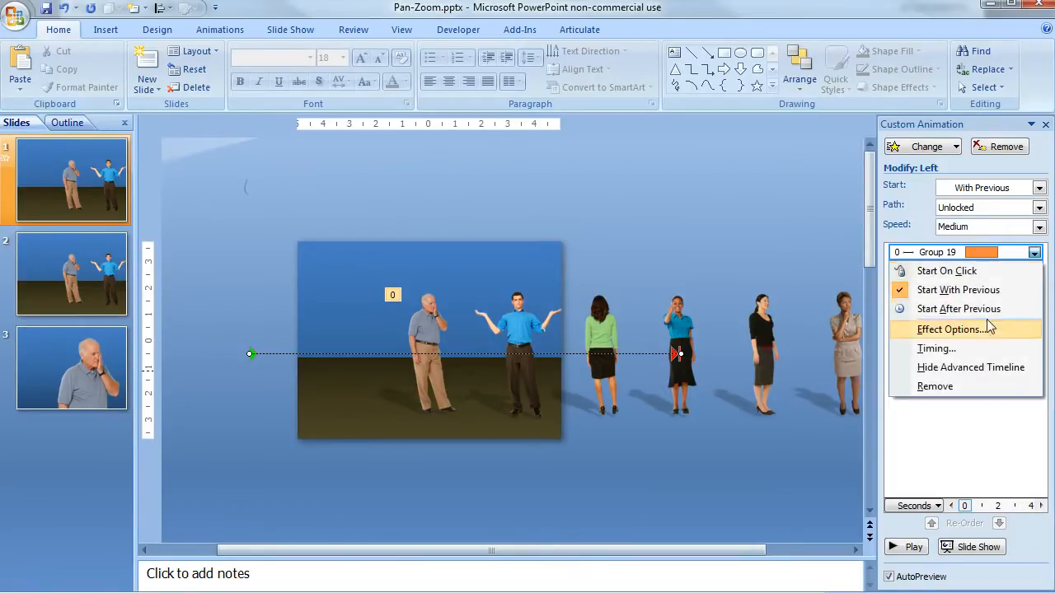
click(936, 348)
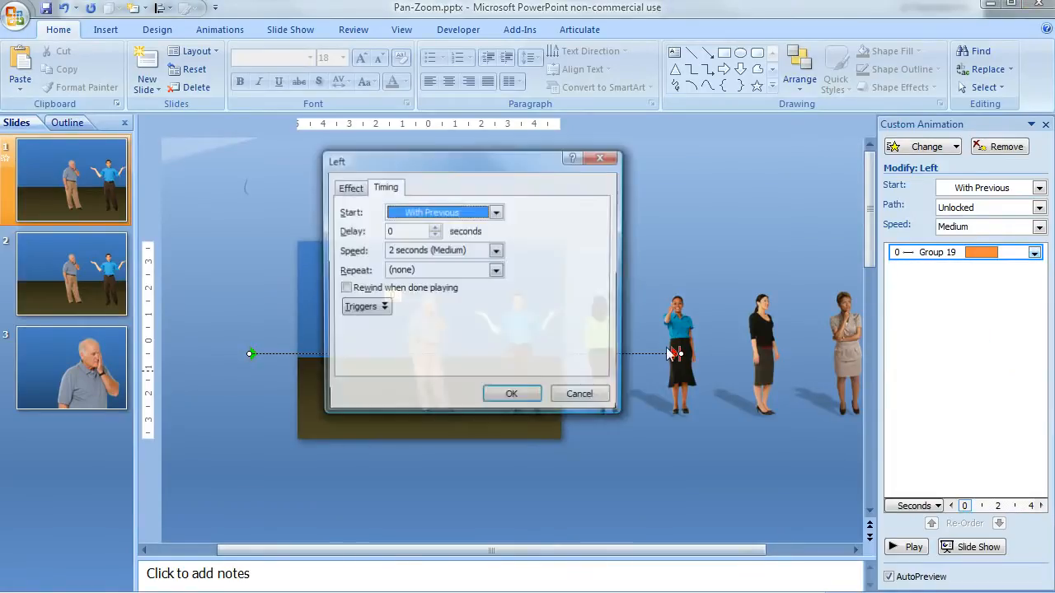
click(391, 251)
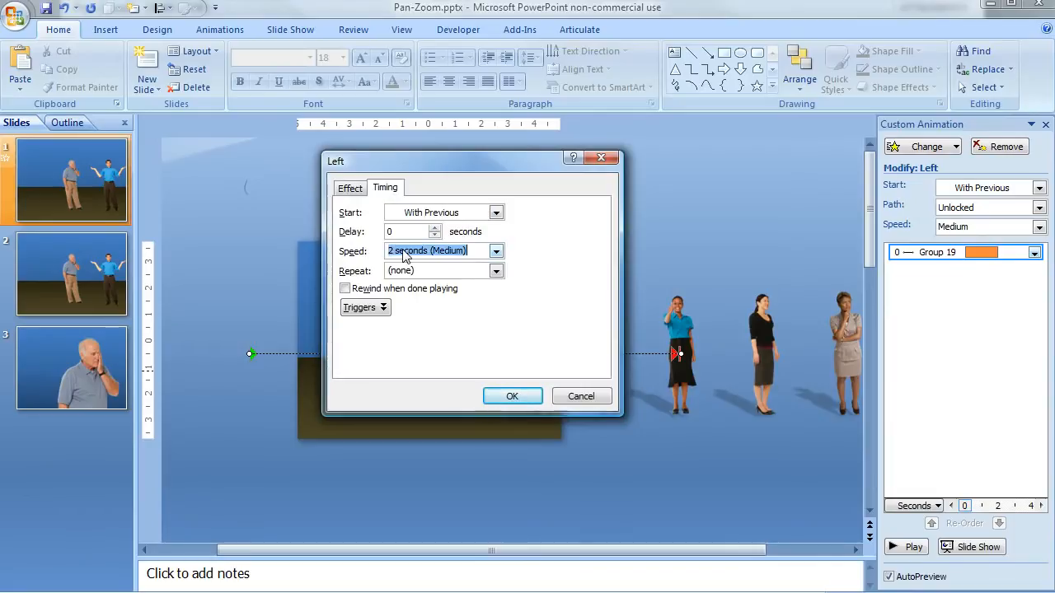
click(402, 250)
key(Delete)
text(6)
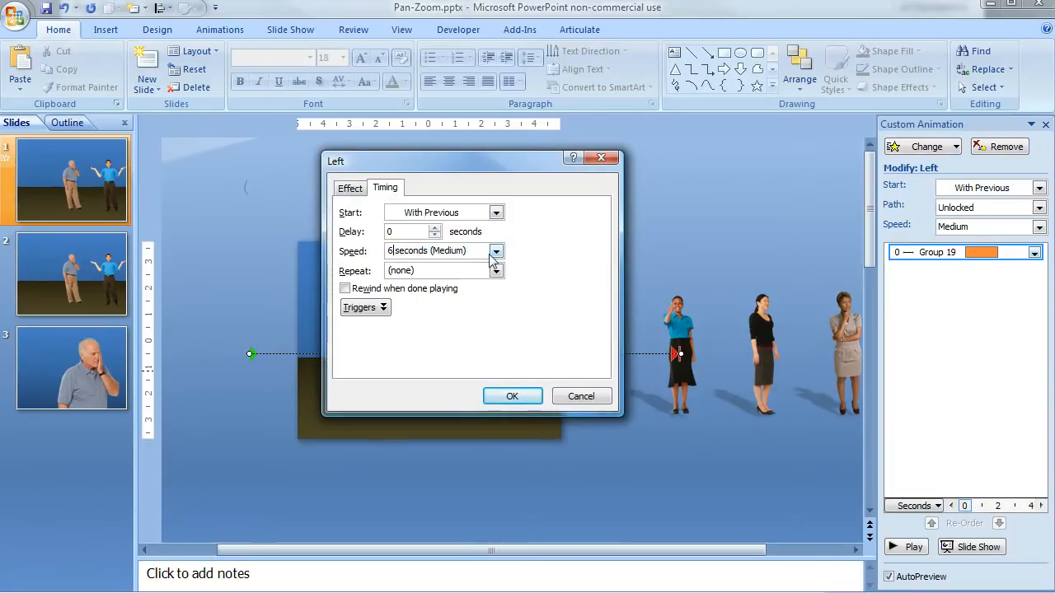
click(512, 397)
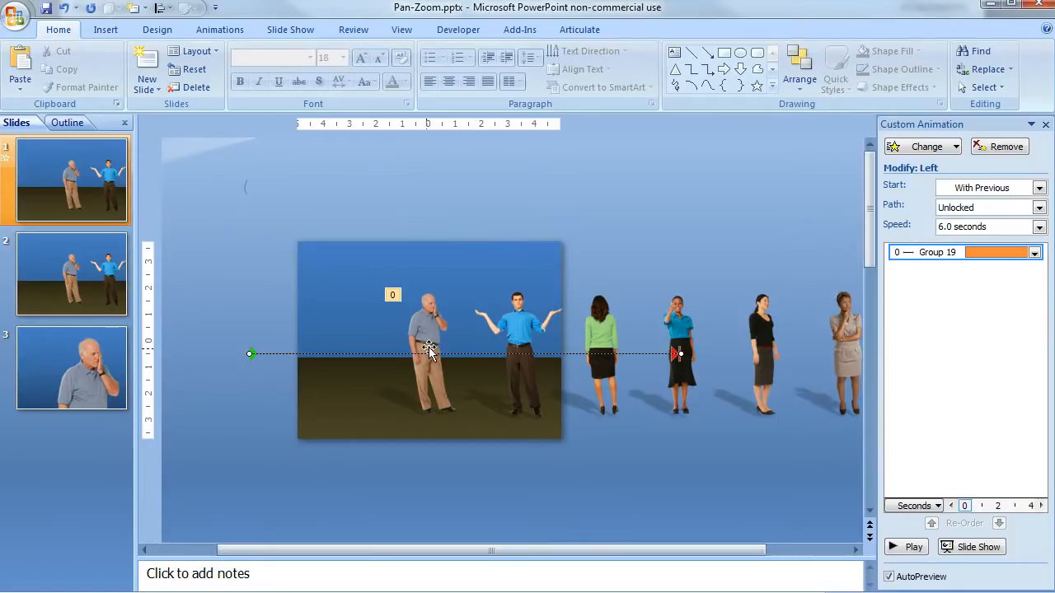
Step: Examine the close-up picture of the man, its crop option and the background rectangle within the group on slide 3
click(107, 363)
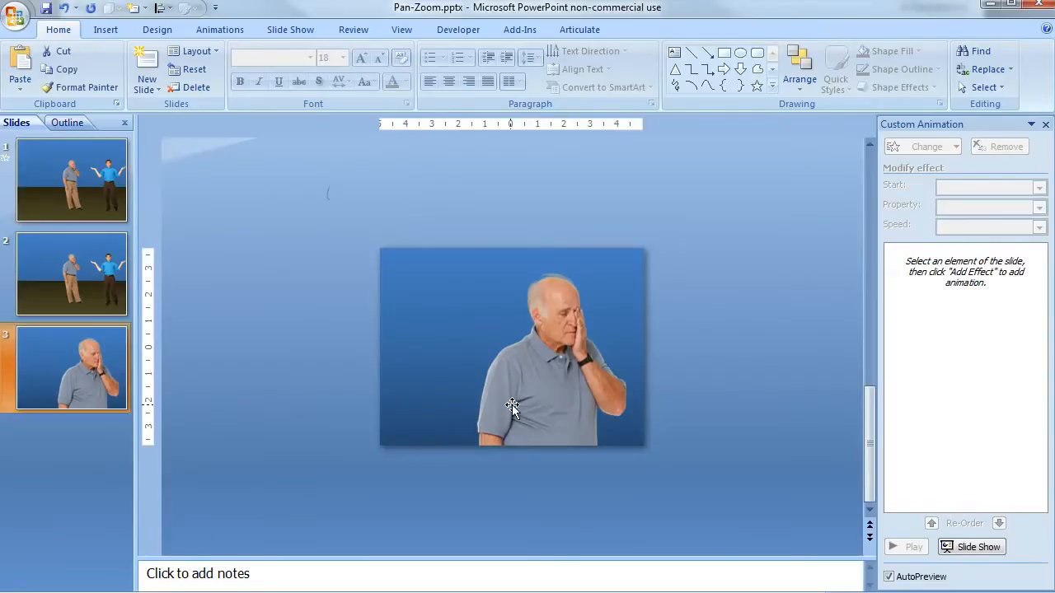
click(541, 397)
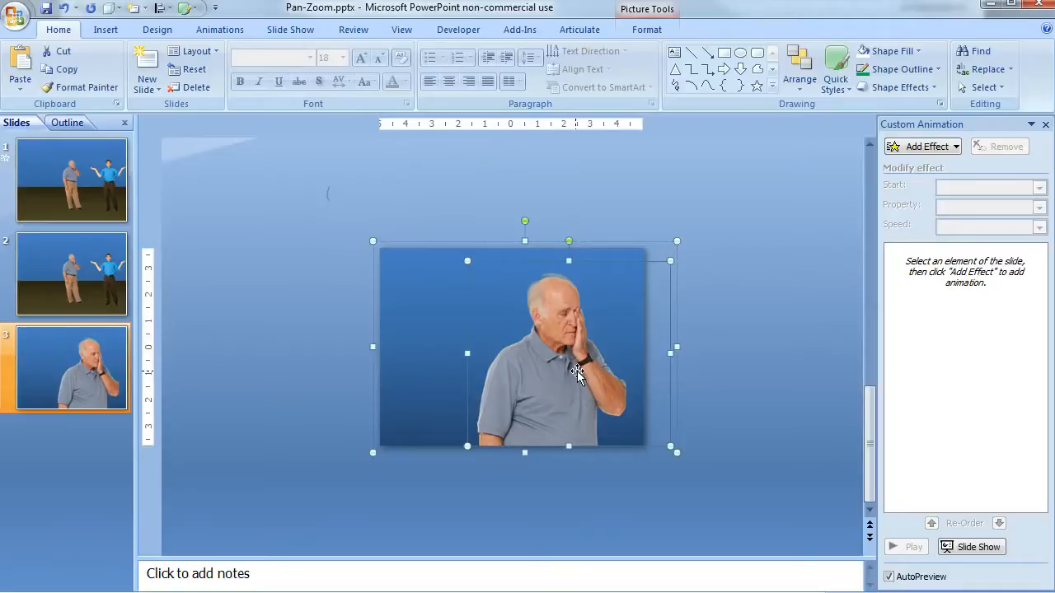
click(653, 33)
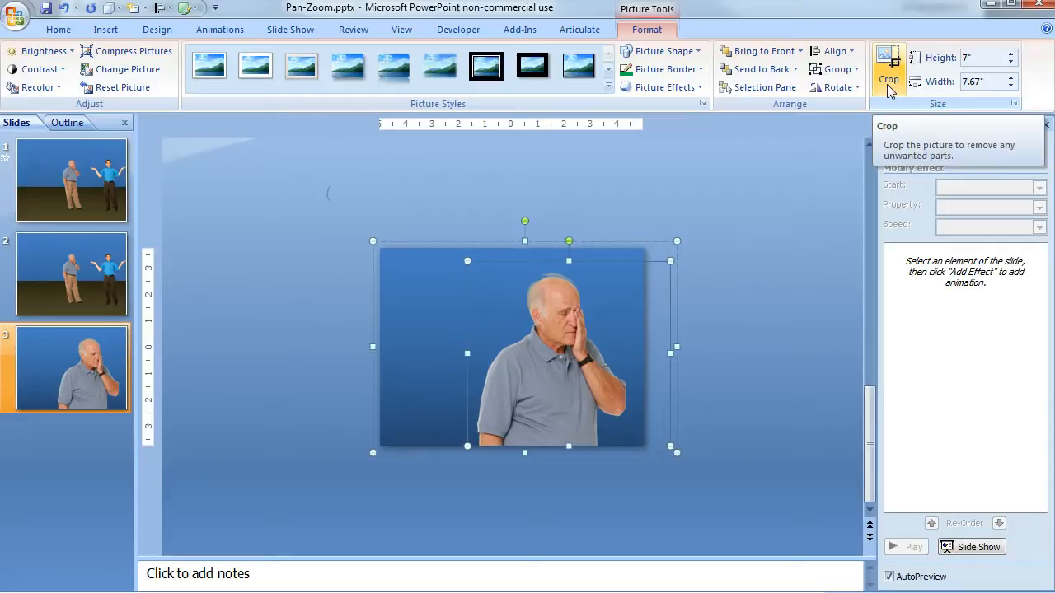
click(485, 215)
click(440, 267)
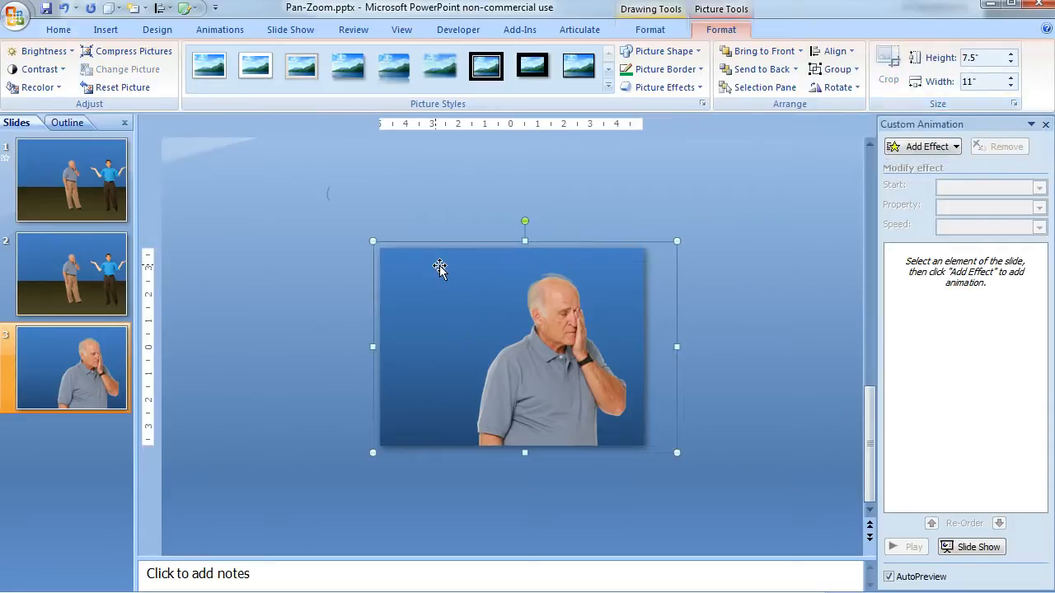
click(425, 257)
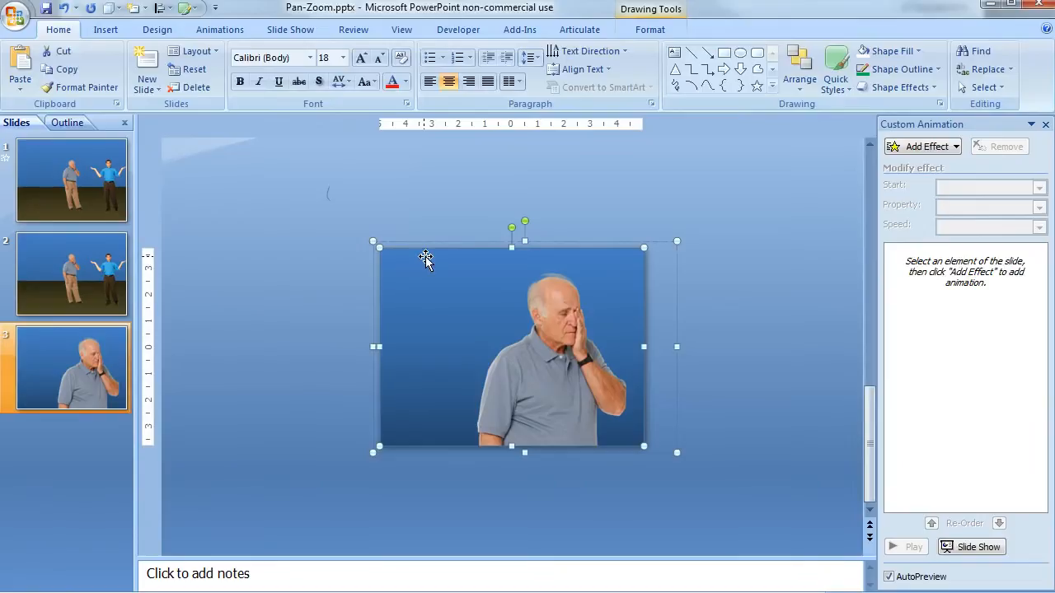
Step: Cut the whole close-up group from slide 3 and paste it onto slide 2
click(430, 219)
click(456, 267)
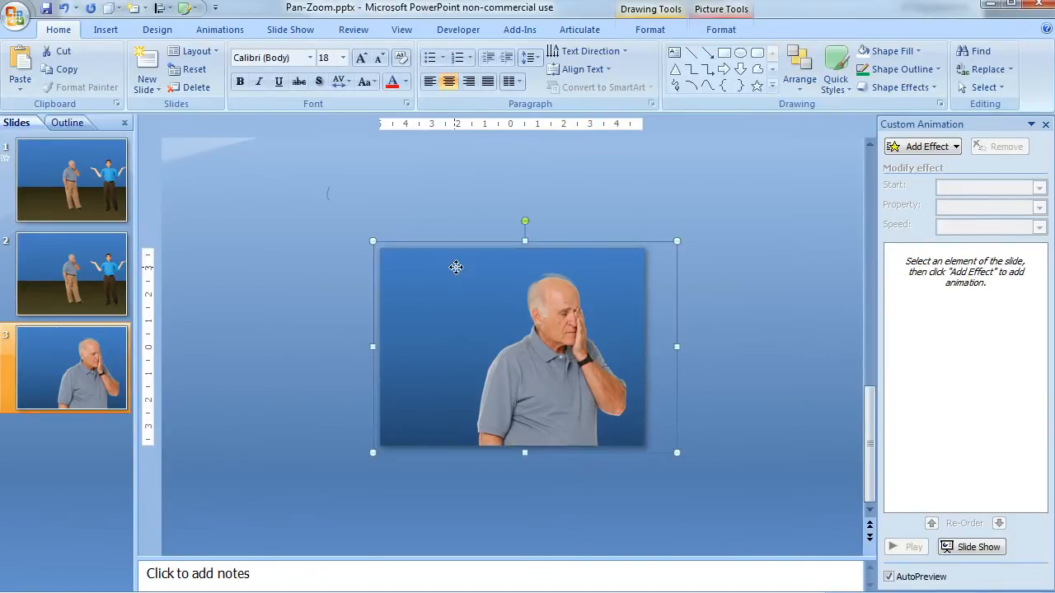
right_click(456, 275)
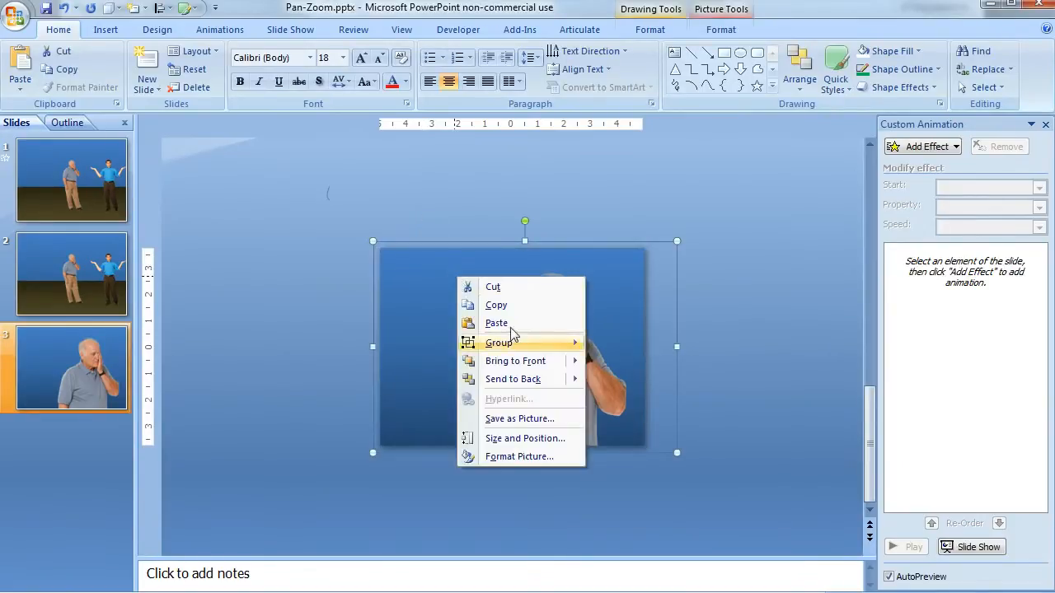
click(521, 288)
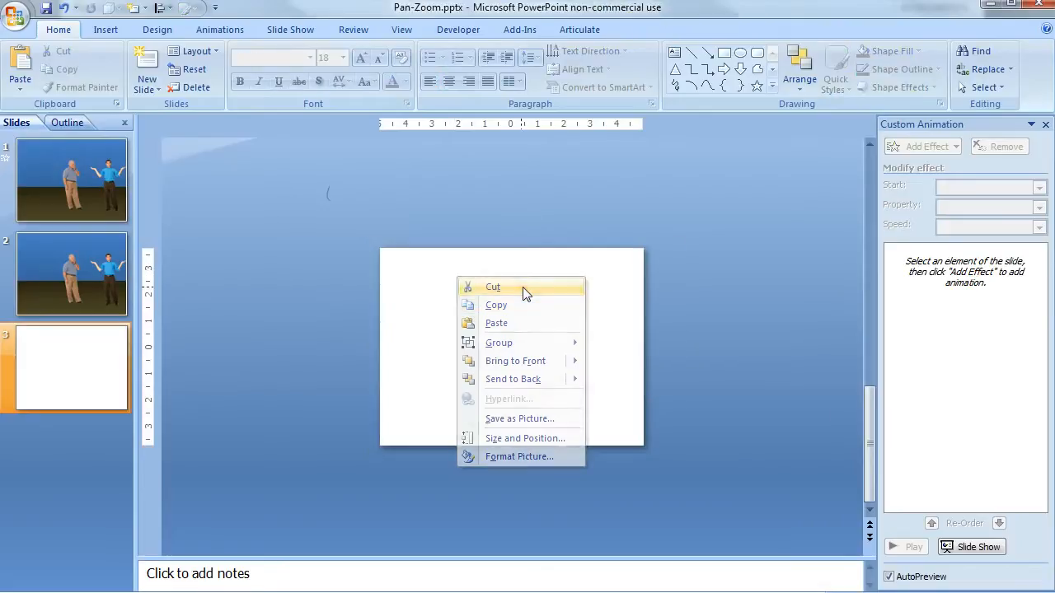
click(37, 251)
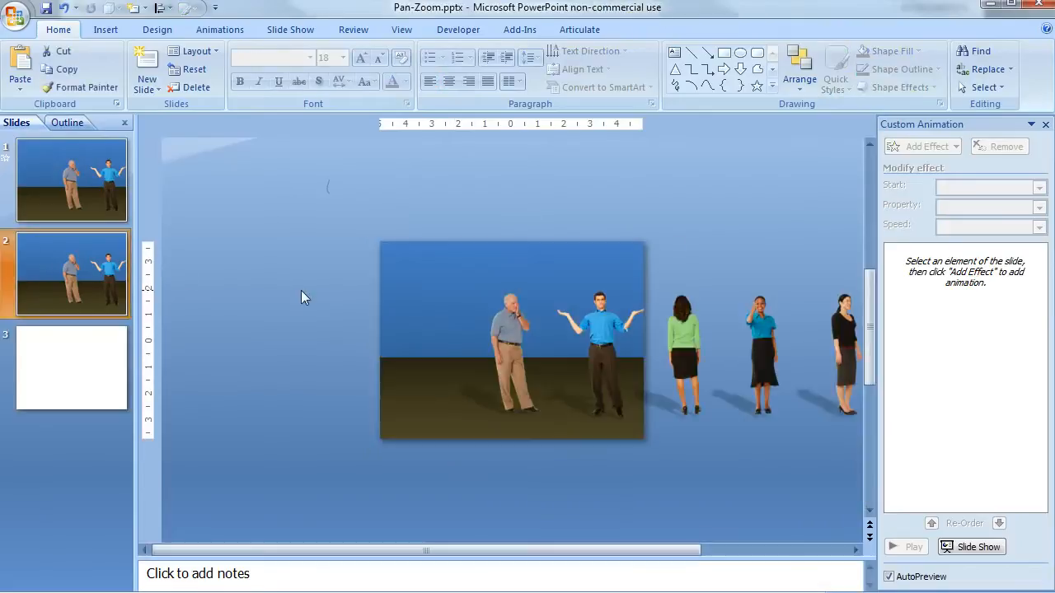
right_click(302, 290)
click(343, 336)
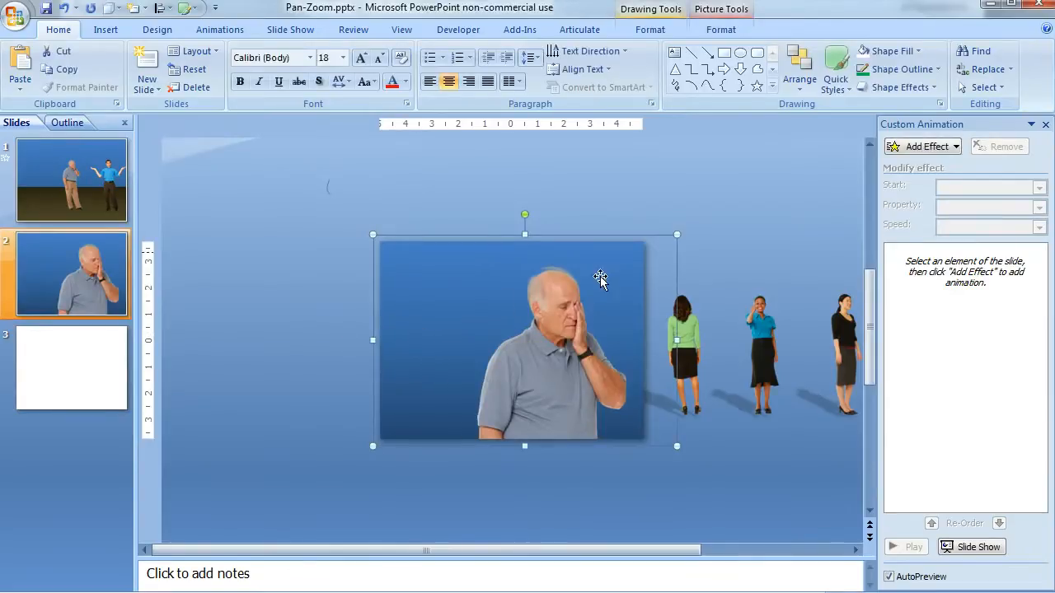
Step: Add a Faded Zoom entrance animation to the close-up group on slide 2 and set it to start With Previous
click(927, 147)
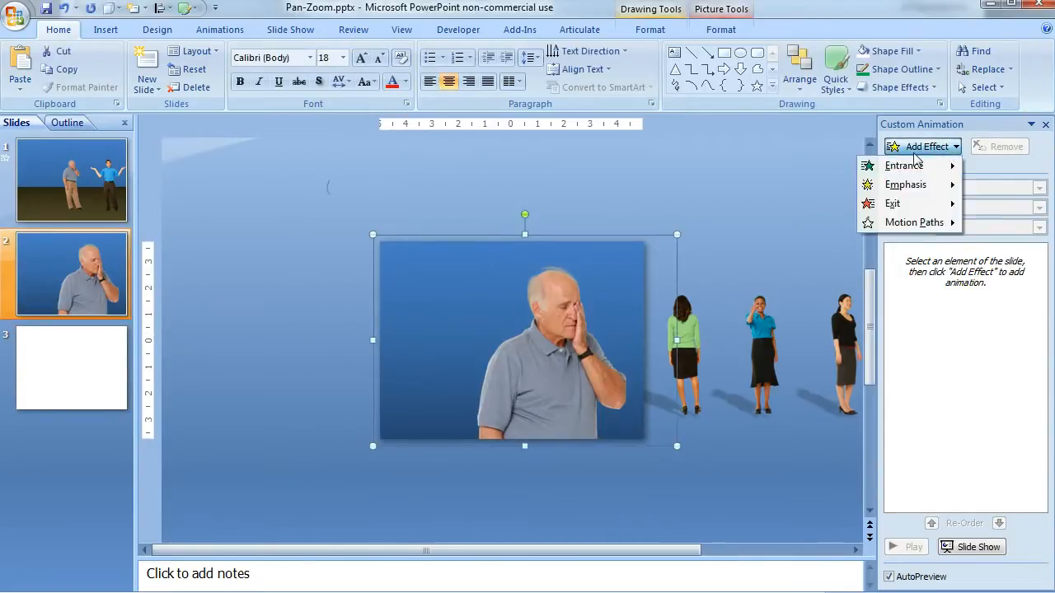
mouse_move(911, 169)
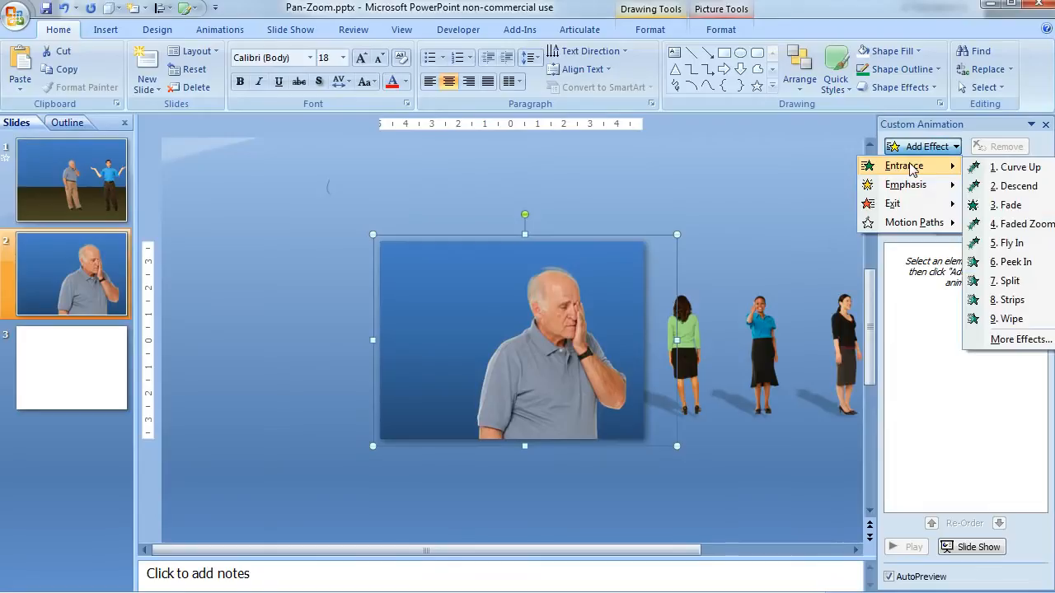
click(1024, 225)
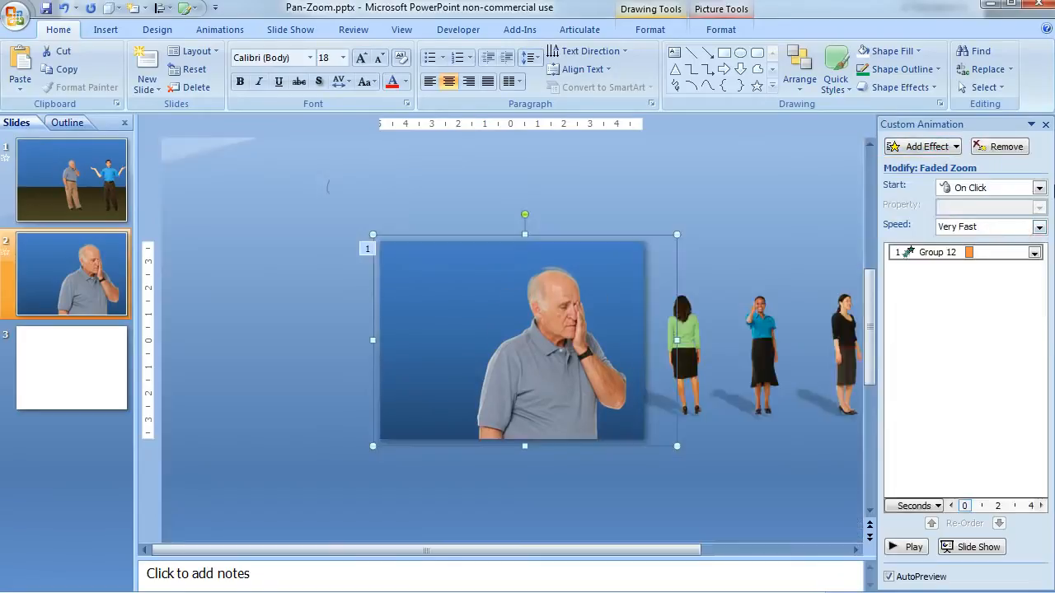
click(1039, 188)
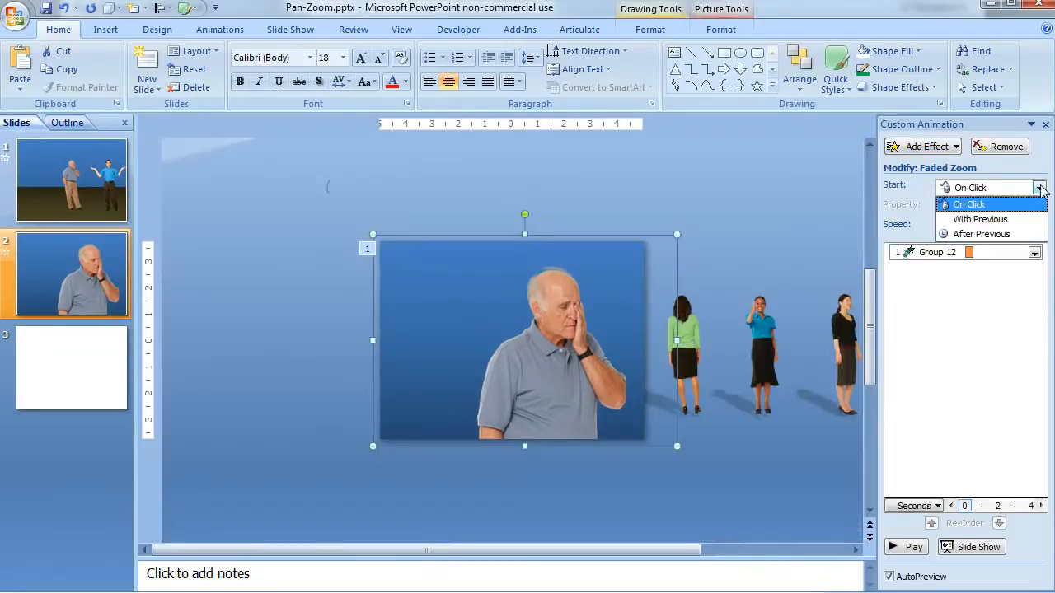
click(1012, 220)
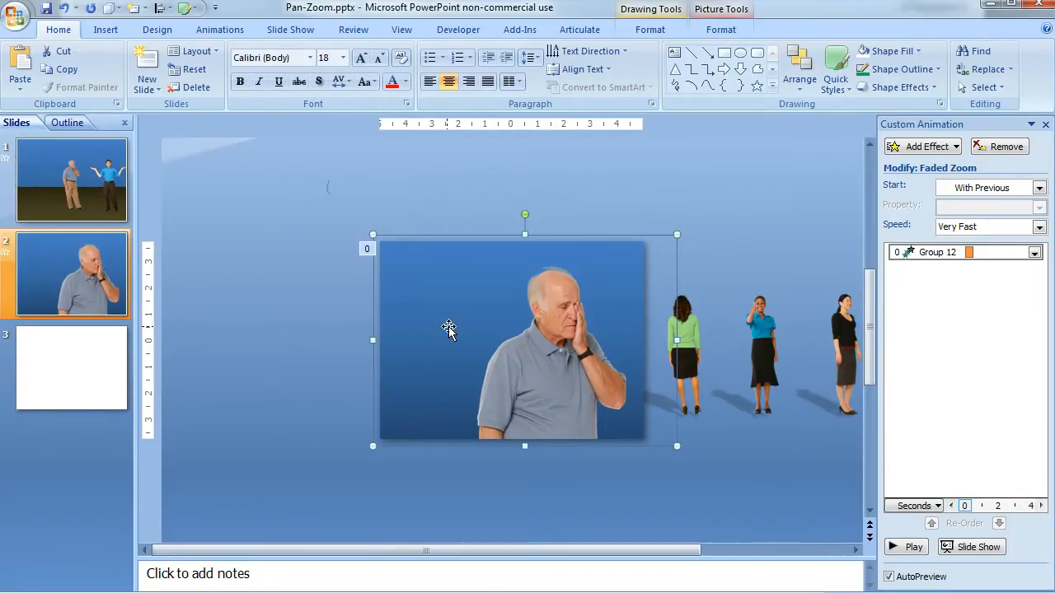
Step: Delete the blank slide 3 from the presentation
click(99, 381)
right_click(97, 378)
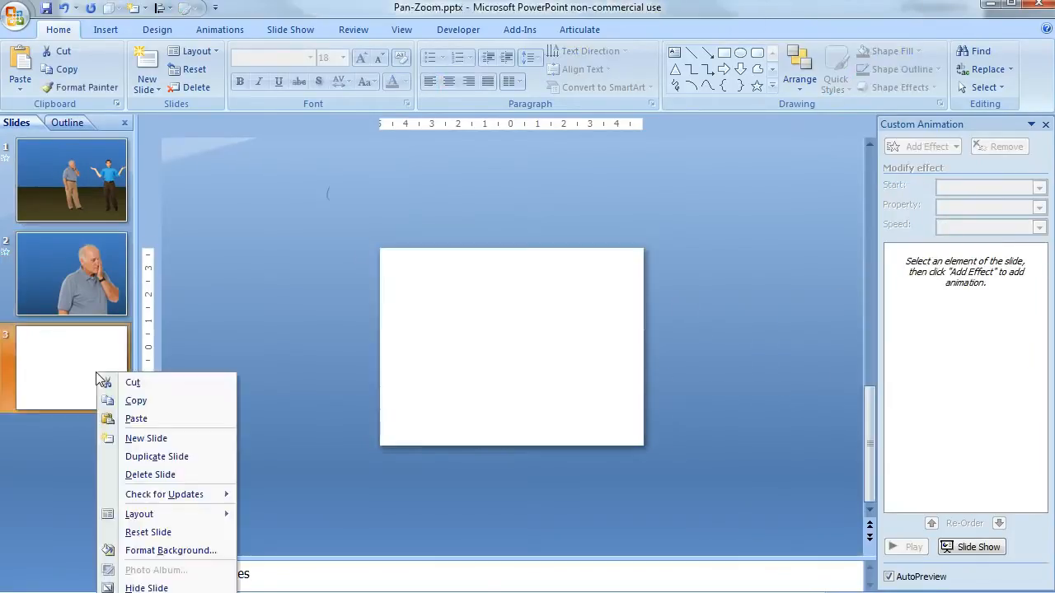
click(138, 474)
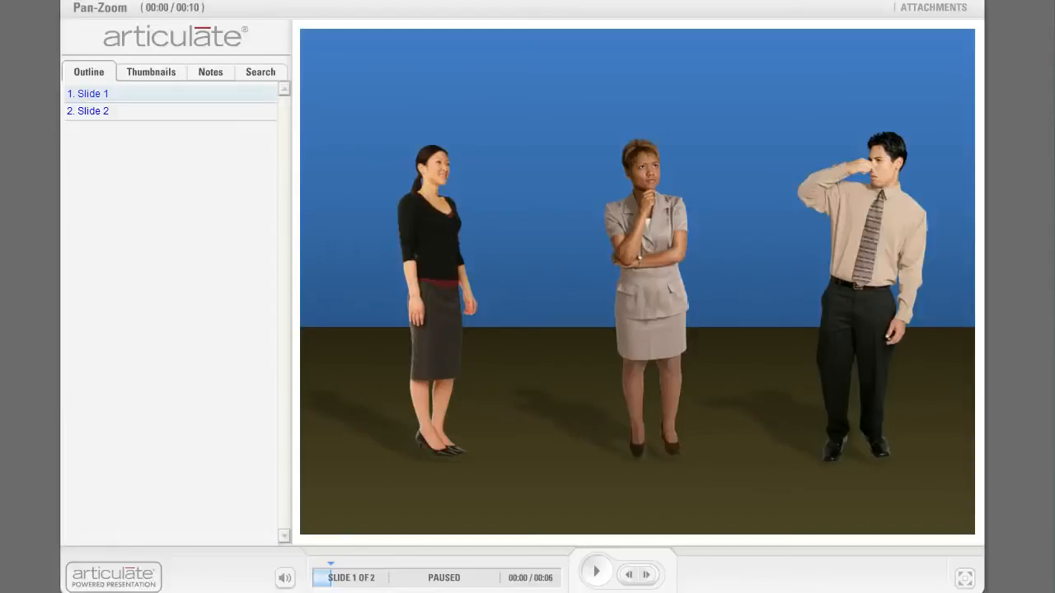
Step: Play the published Pan-Zoom presentation from slide 1 in the Articulate player to check the pan and zoom effect
click(599, 574)
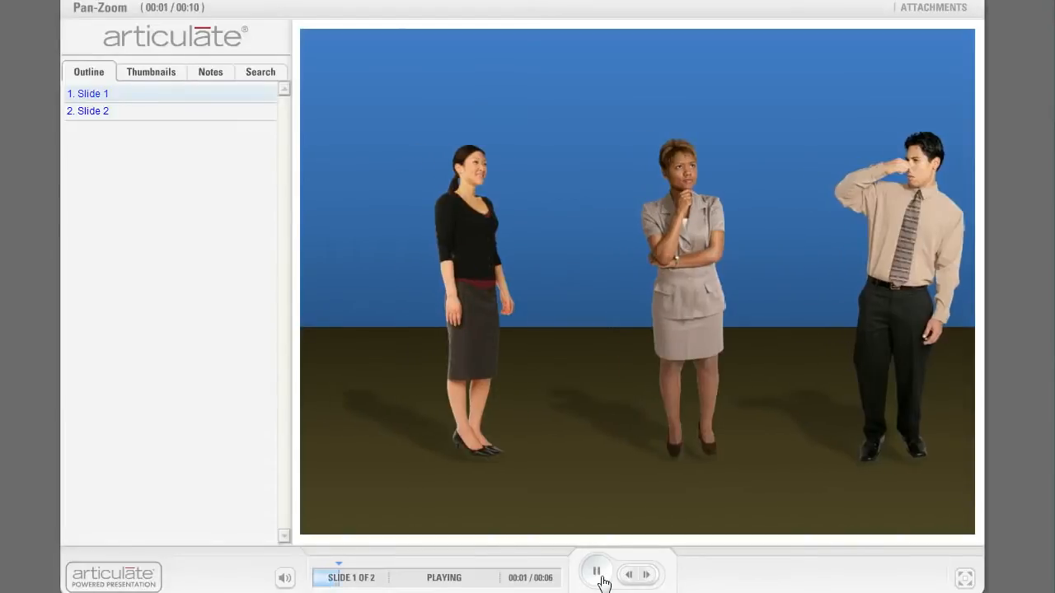